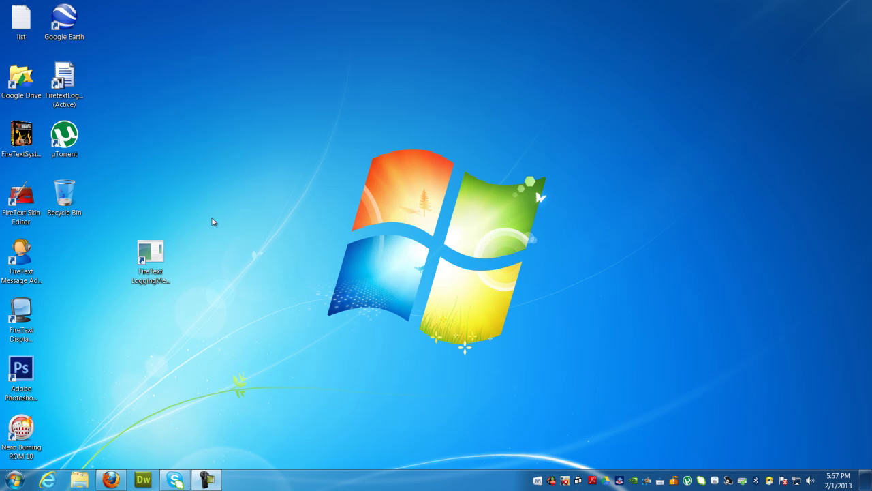
# Start FireText Logging Viewer from its desktop shortcut
pyautogui.click(146, 262)
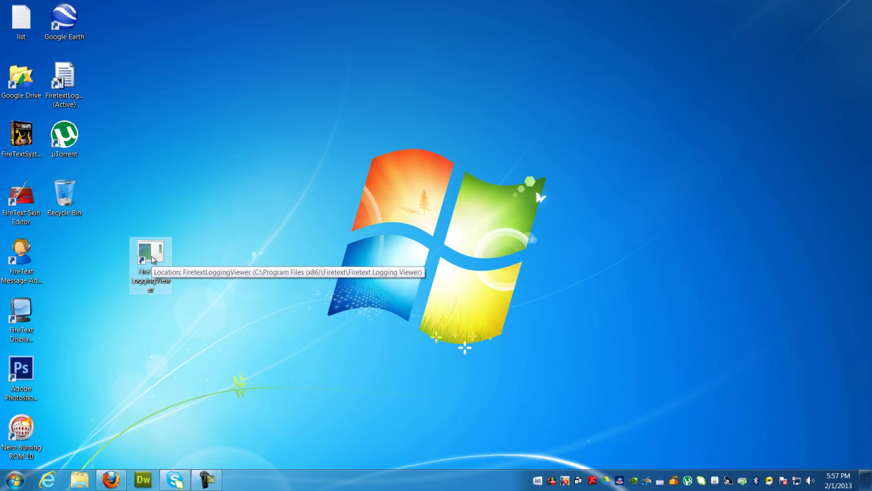
pyautogui.doubleClick(147, 262)
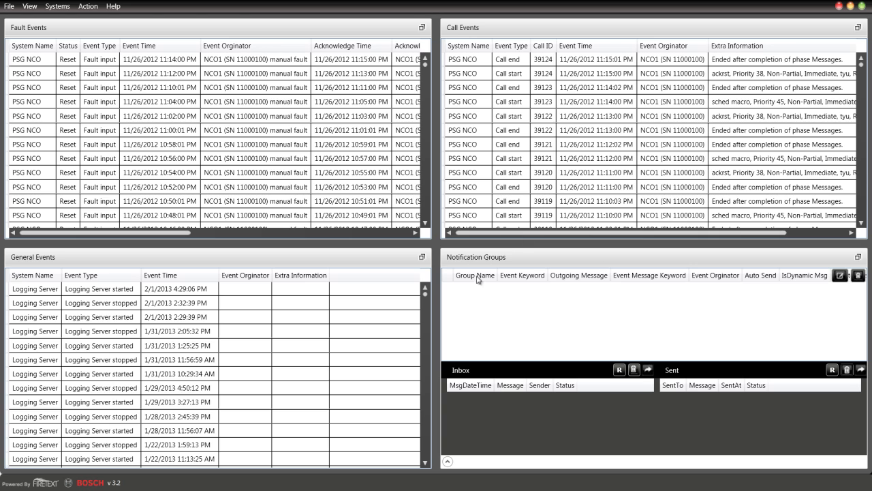
# Maximize the Notification Groups panel to fill the window
pyautogui.click(859, 258)
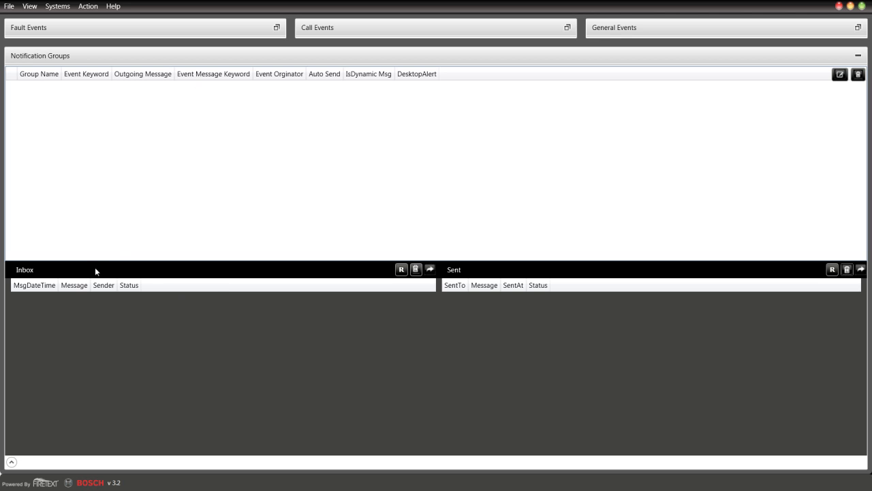
pyautogui.click(12, 463)
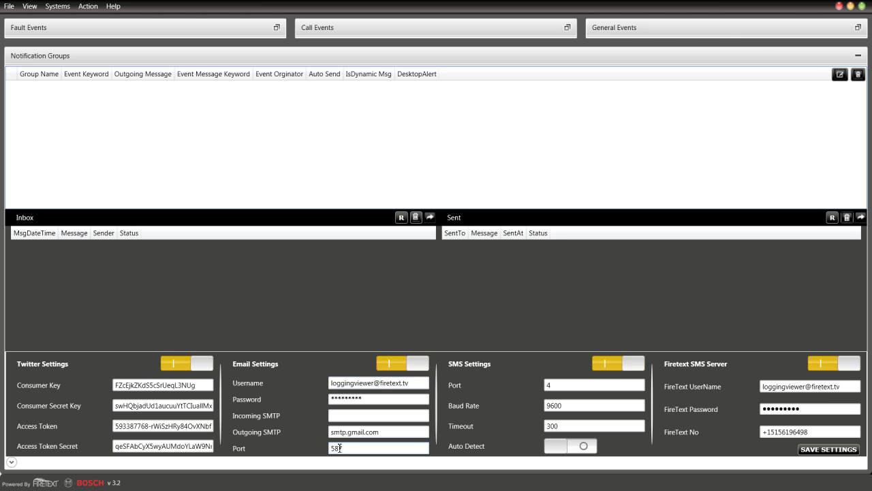
pyautogui.moveTo(331, 447); pyautogui.dragTo(348, 449)
pyautogui.click(575, 383)
pyautogui.click(576, 447)
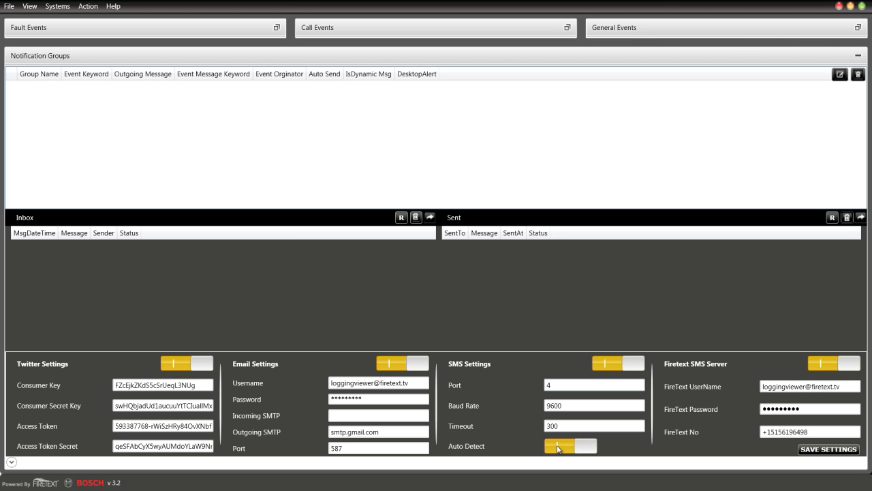
pyautogui.click(575, 449)
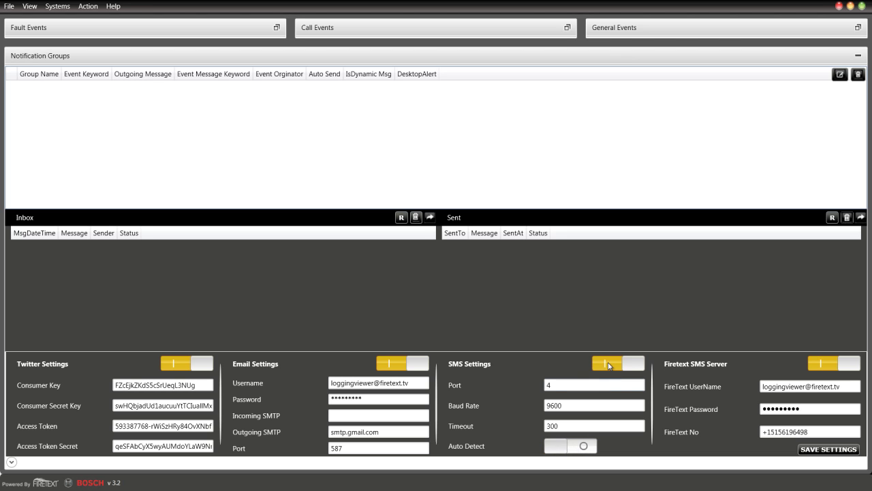
pyautogui.click(609, 362)
pyautogui.click(609, 362)
pyautogui.click(390, 368)
pyautogui.click(391, 368)
# Hide the messaging service settings and restore the four-panel tiled layout
pyautogui.click(11, 463)
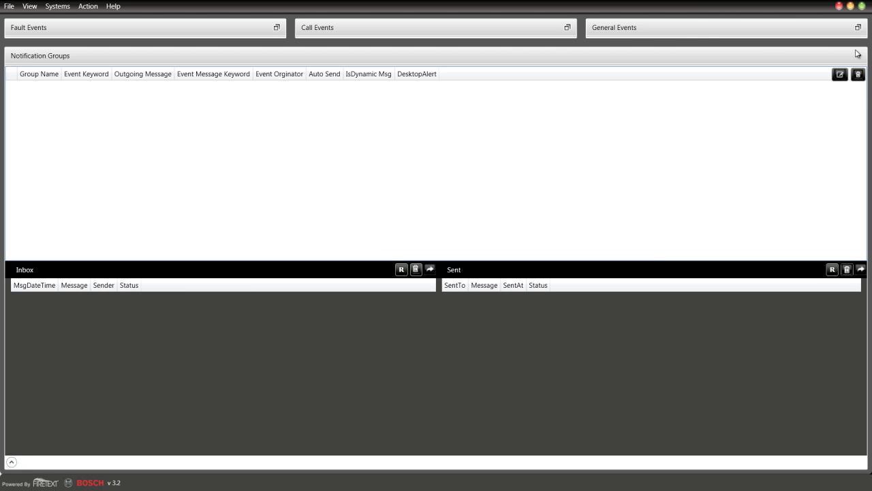
pyautogui.click(857, 57)
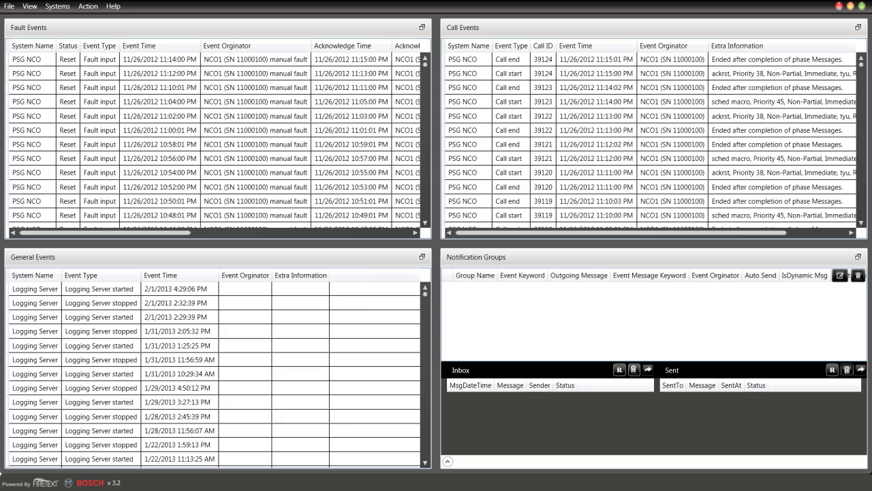
pyautogui.click(857, 27)
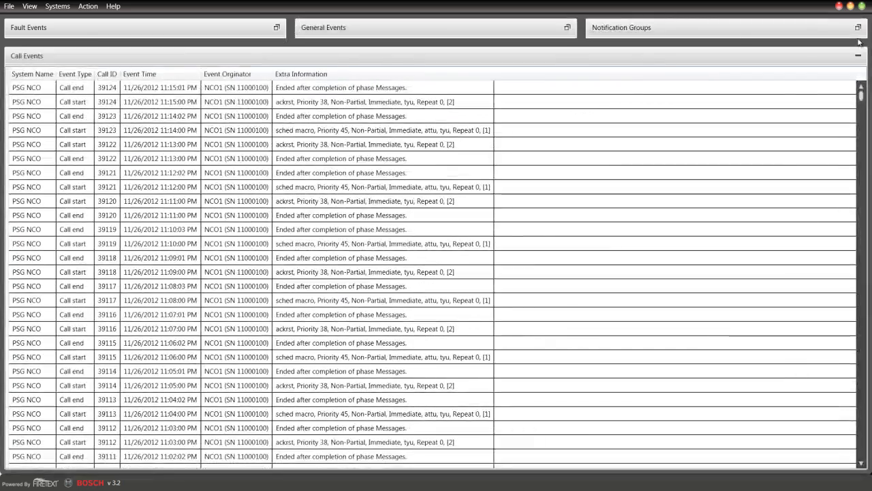
pyautogui.click(858, 28)
pyautogui.click(858, 27)
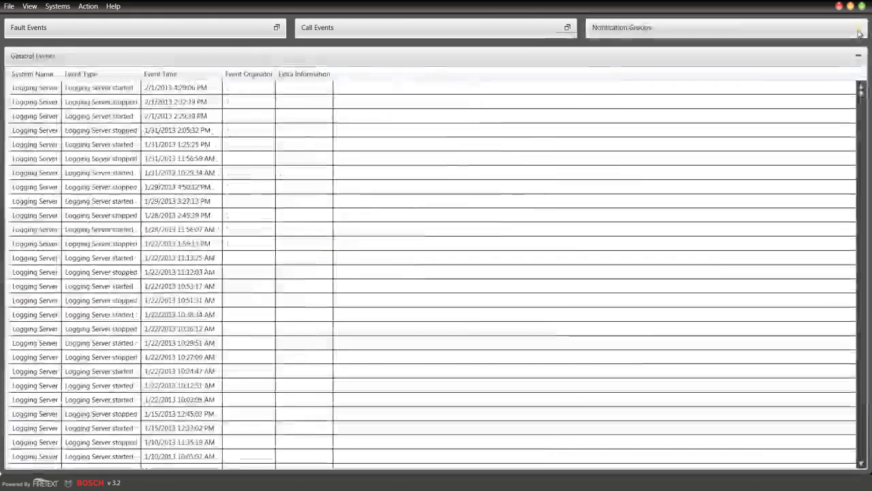
pyautogui.click(858, 27)
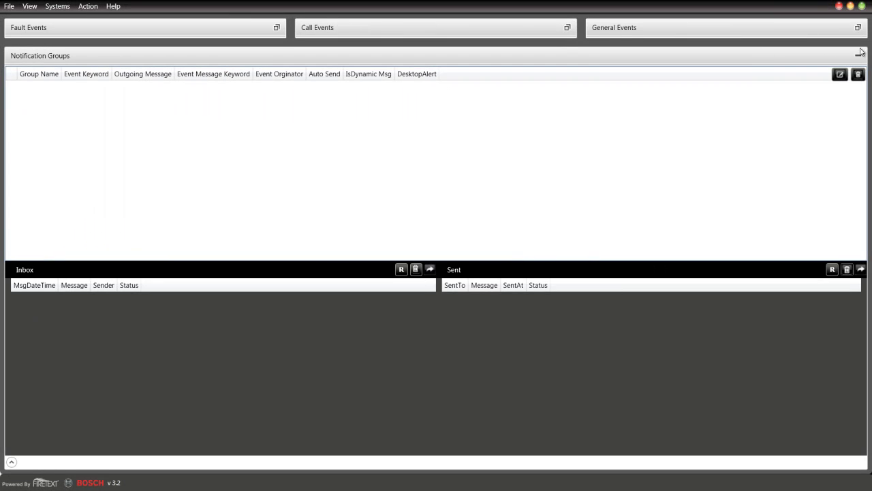
pyautogui.click(857, 27)
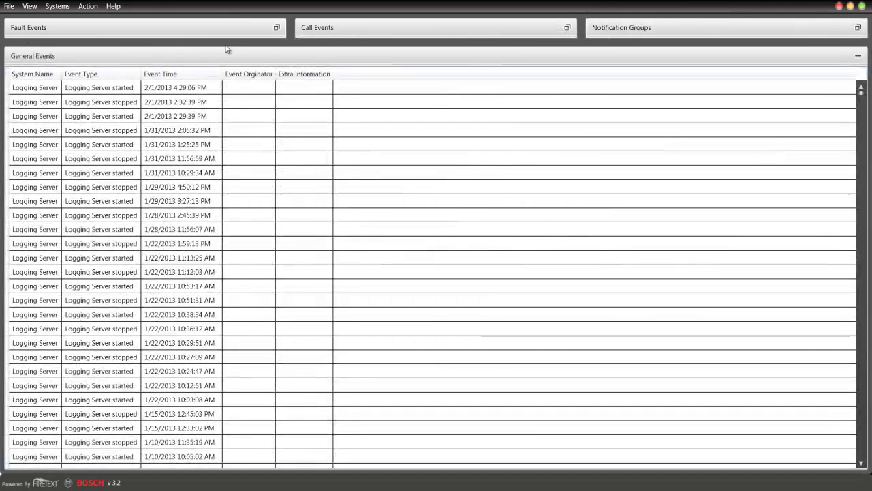
pyautogui.click(858, 55)
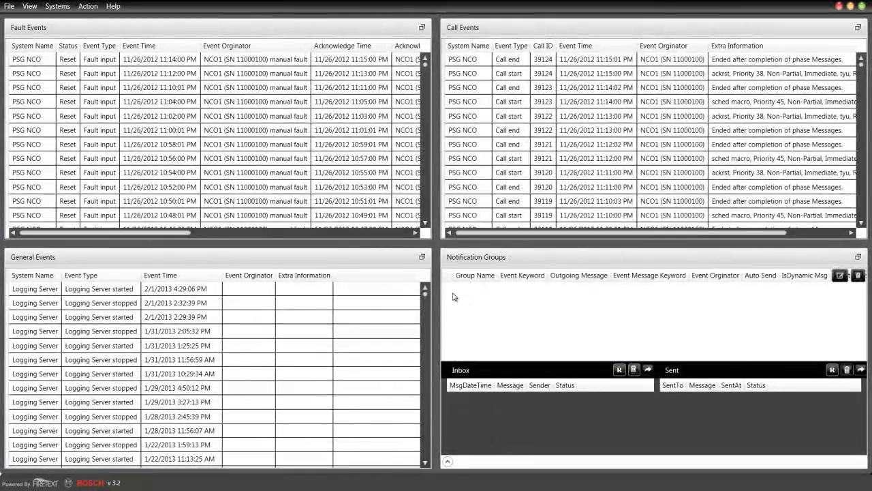
# Create a new group named Evacuation with event type FaultEvent and keyword breakerdown
pyautogui.click(840, 276)
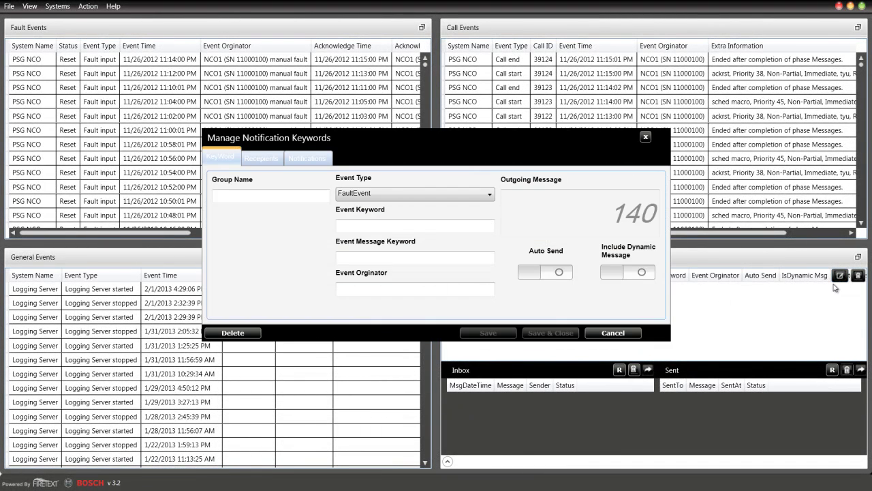
pyautogui.click(262, 195)
pyautogui.write('Evacuation')
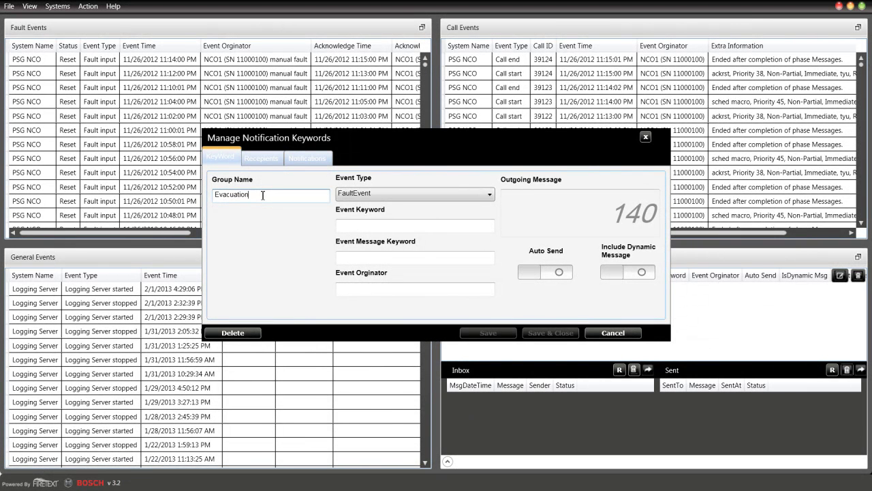
pyautogui.click(368, 224)
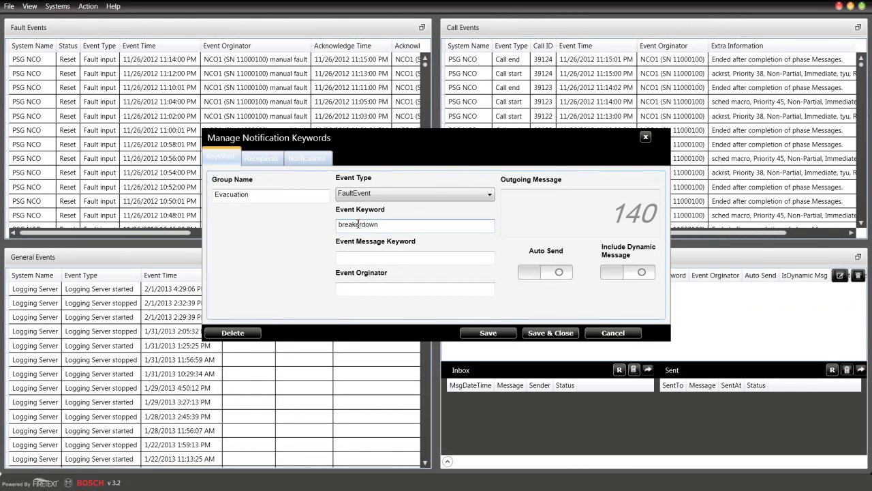
pyautogui.click(405, 194)
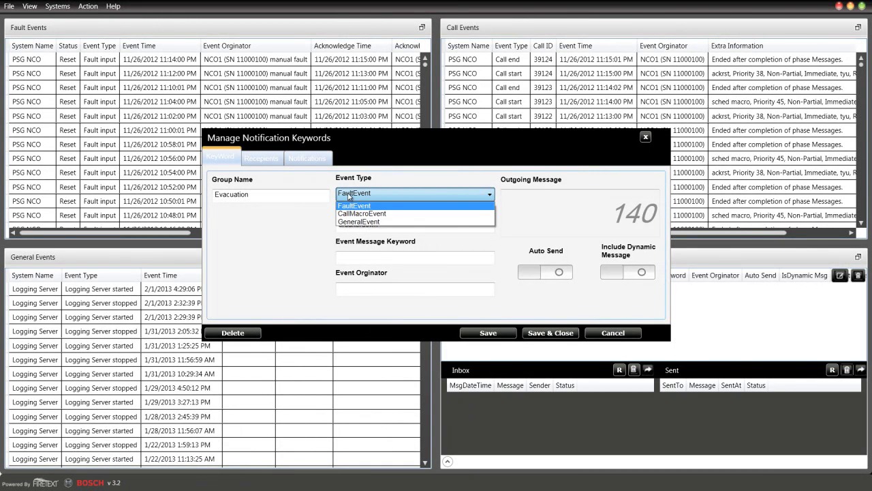
pyautogui.click(355, 205)
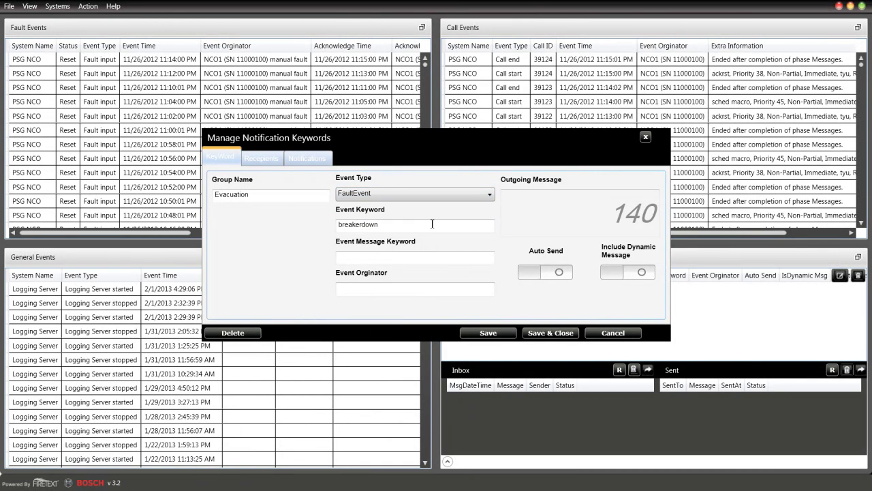
pyautogui.click(379, 256)
pyautogui.click(372, 292)
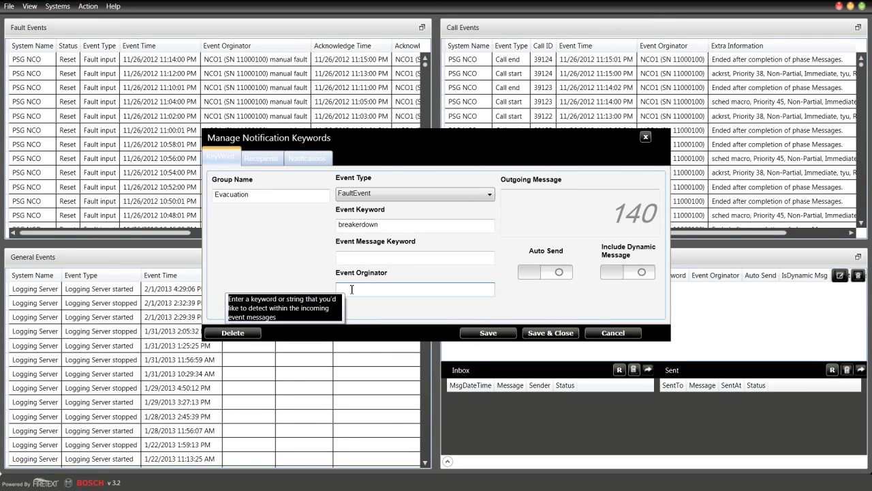
pyautogui.click(563, 202)
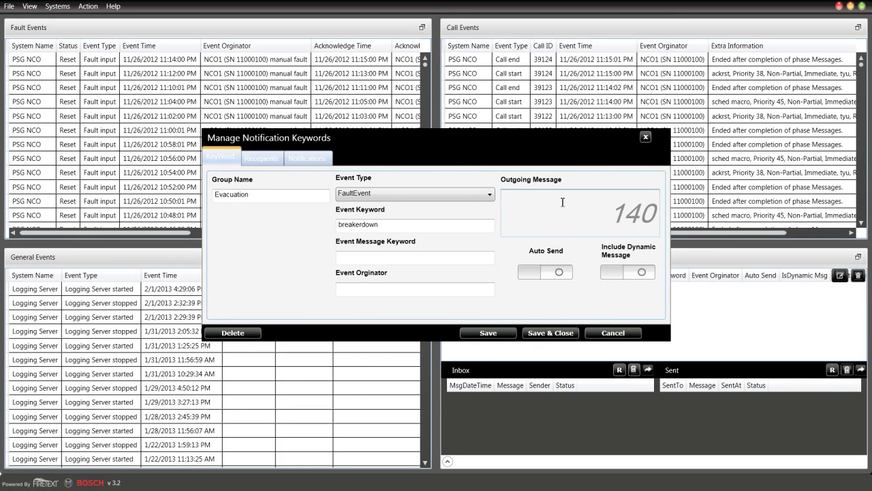
pyautogui.write('This is the ')
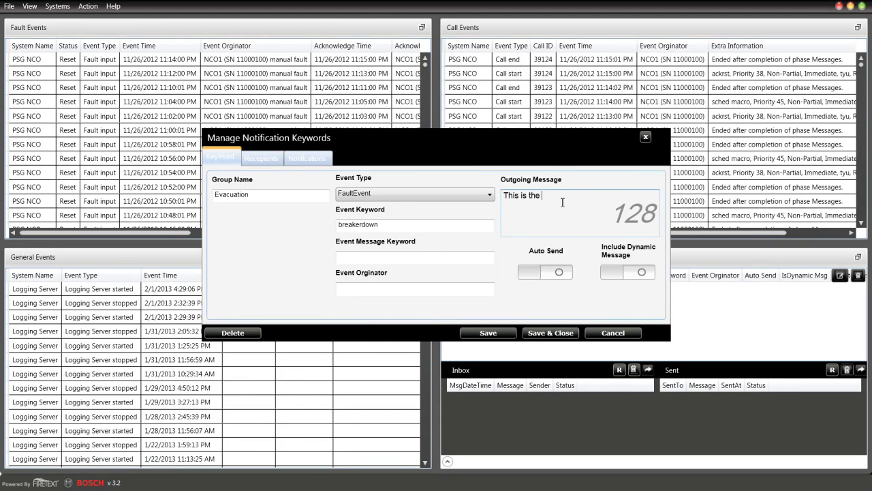
pyautogui.write('outgoing messa')
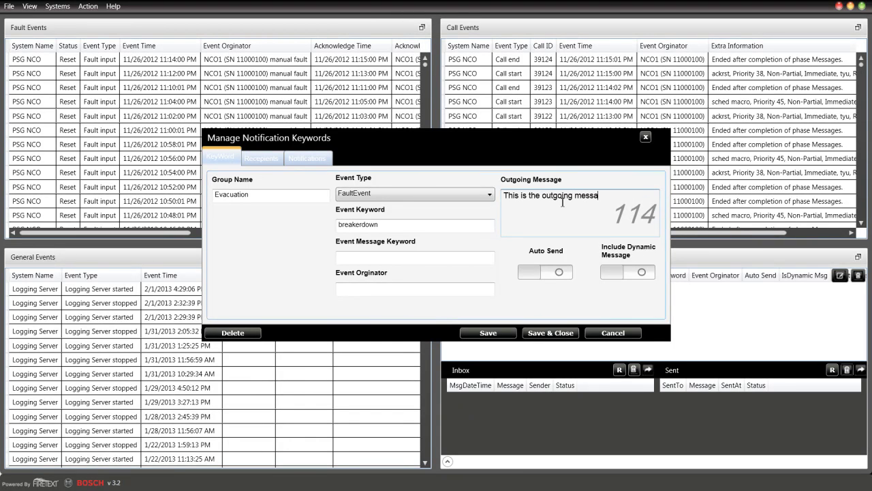
pyautogui.write('ge that is ')
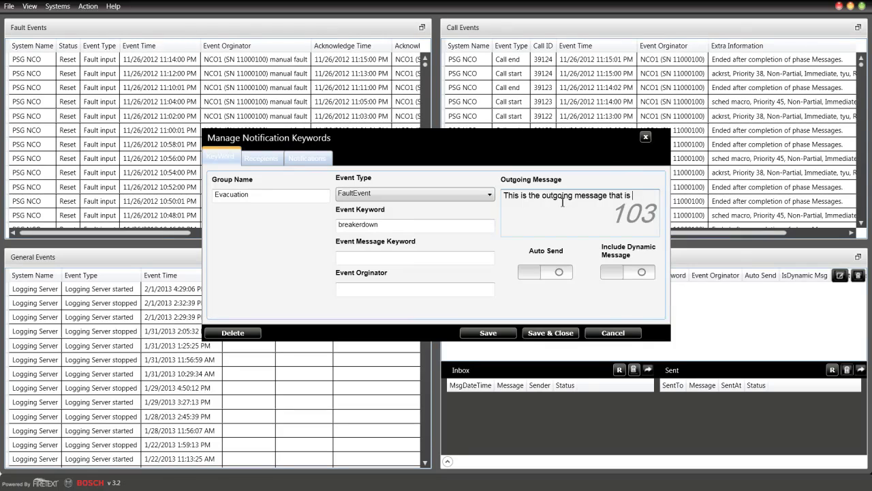
pyautogui.write('sent when a keyword is detect')
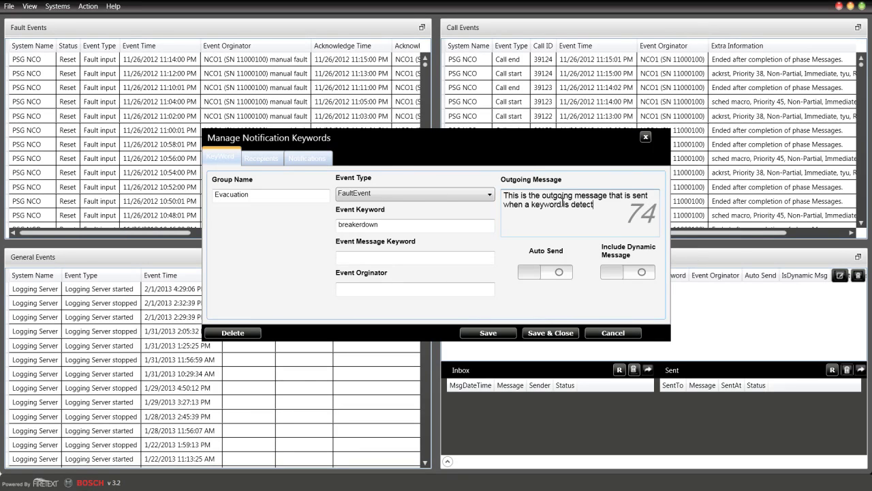
pyautogui.write('ed. #')
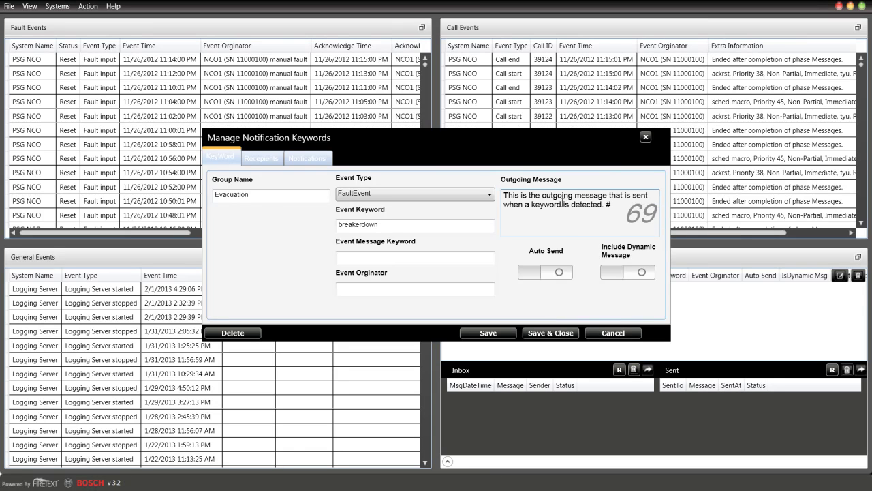
pyautogui.write('emergency!@firetext')
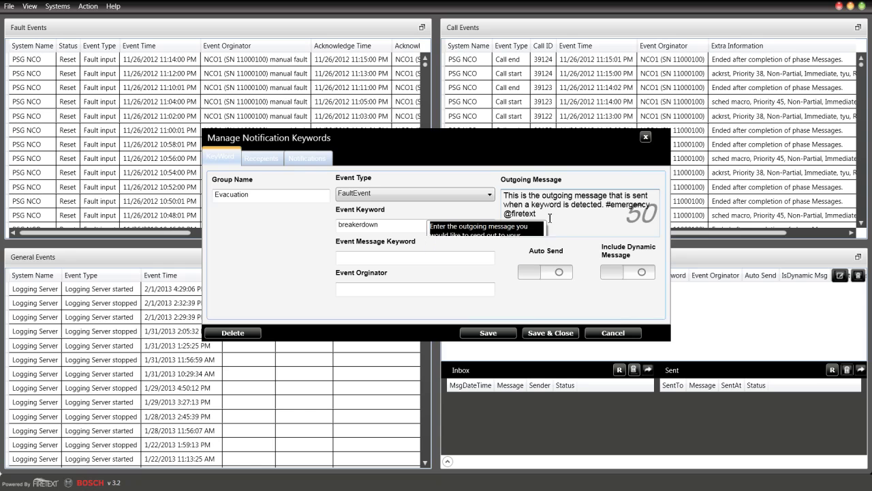
pyautogui.moveTo(545, 215); pyautogui.dragTo(602, 205)
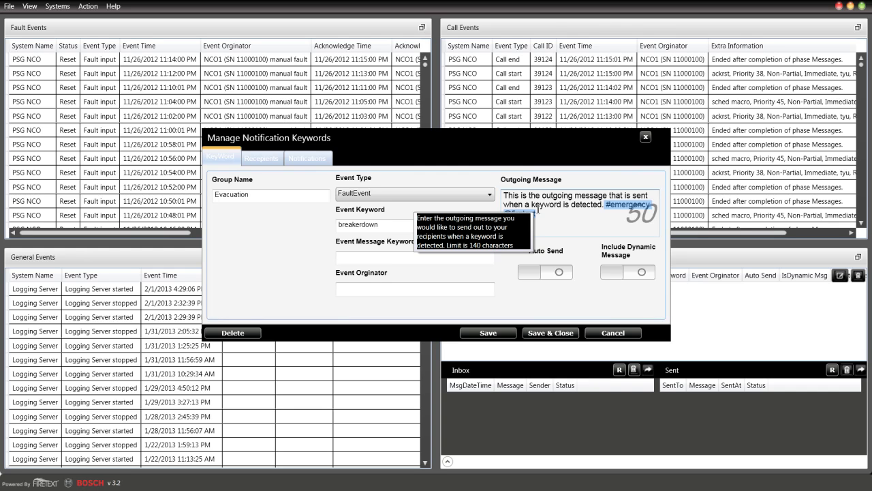
# Turn on Auto Send and leave Include Dynamic Message off
pyautogui.click(549, 273)
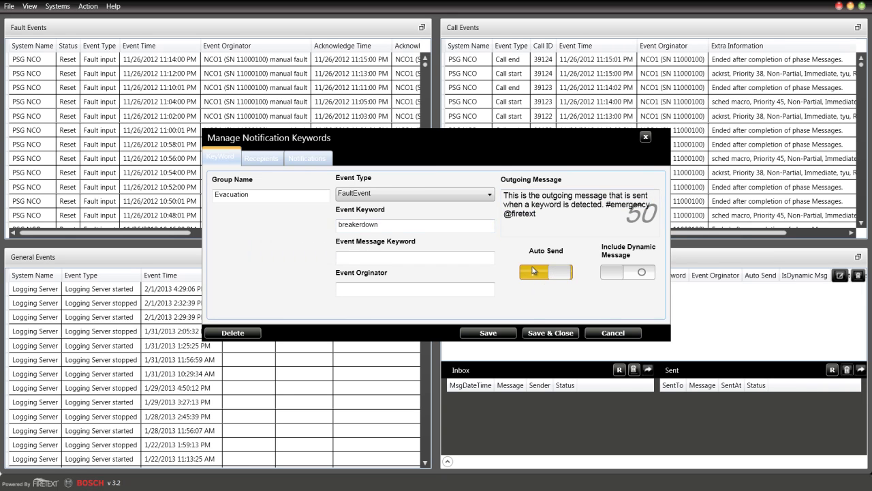
pyautogui.moveTo(532, 271)
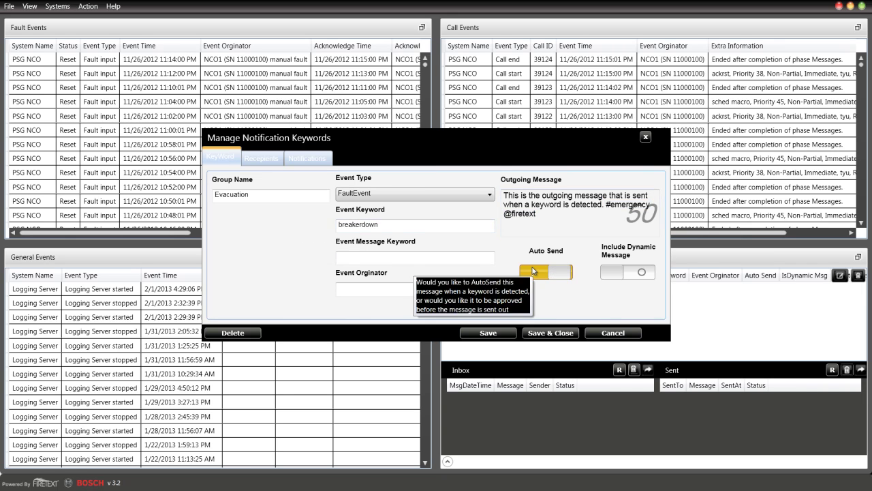
pyautogui.click(617, 273)
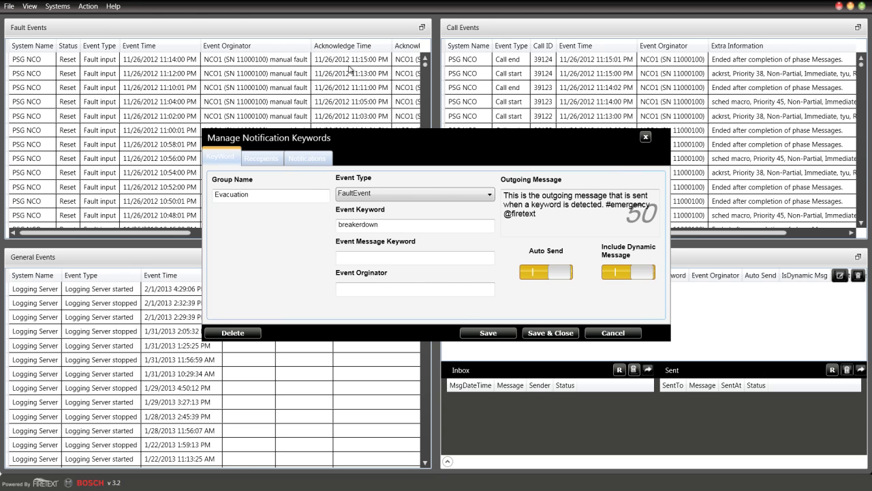
pyautogui.moveTo(557, 197)
pyautogui.moveTo(620, 280)
pyautogui.click(620, 276)
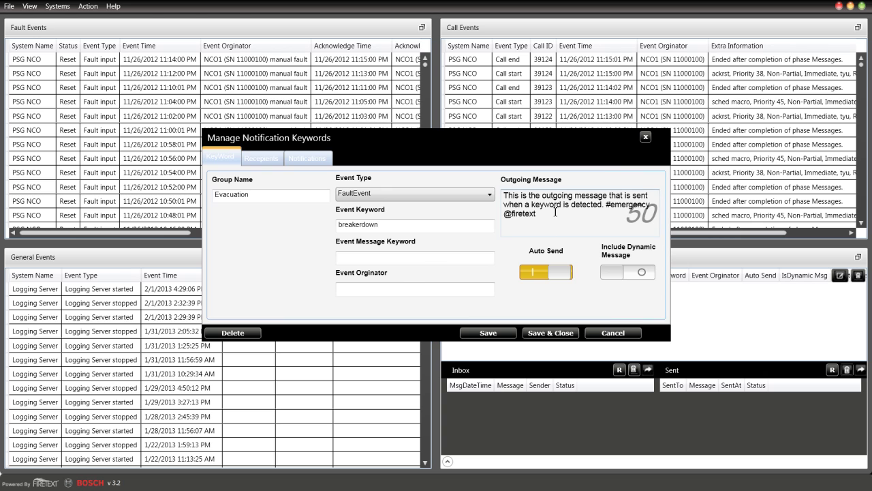
pyautogui.click(251, 160)
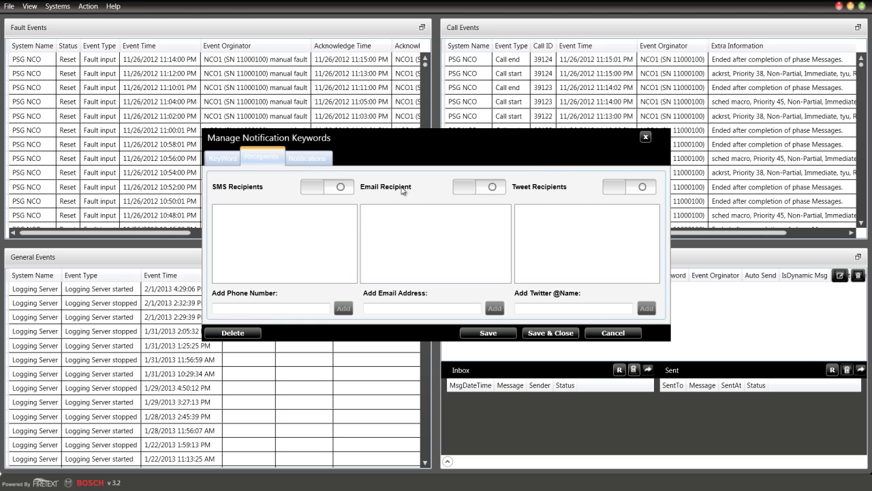
# Enable SMS, email and Twitter recipients and add an SMS phone number
pyautogui.click(341, 190)
pyautogui.click(481, 192)
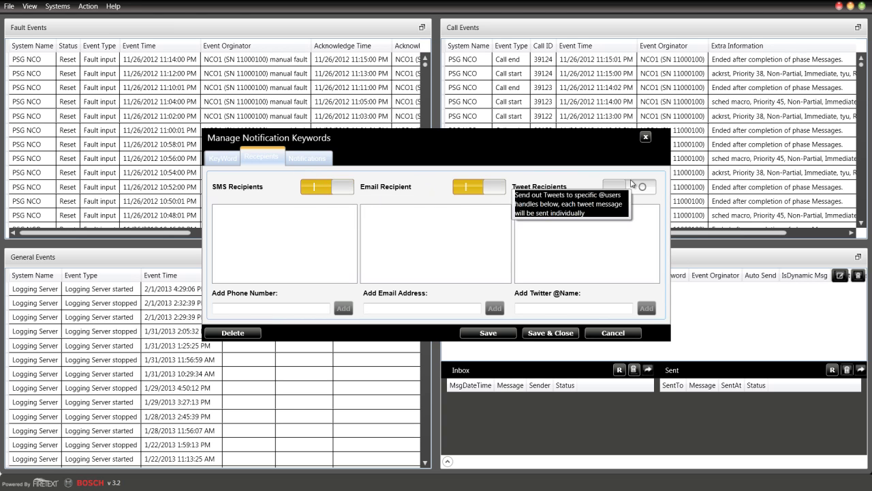
pyautogui.click(634, 185)
pyautogui.click(276, 308)
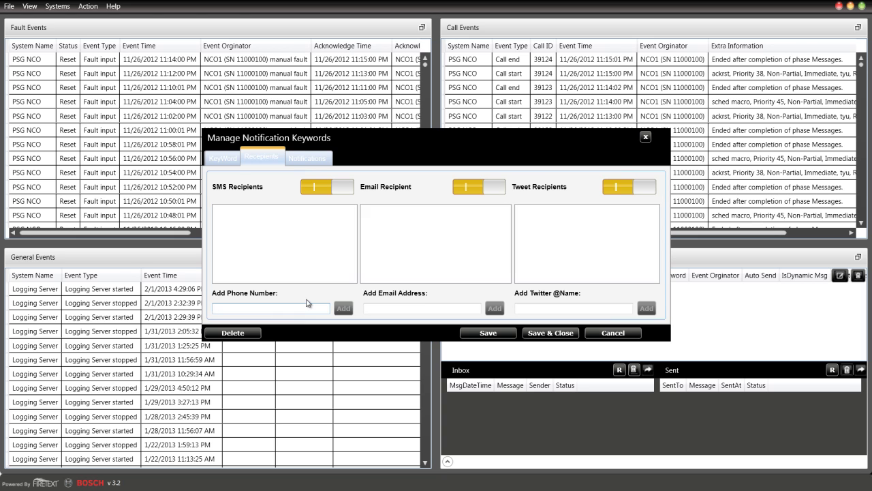
pyautogui.click(352, 312)
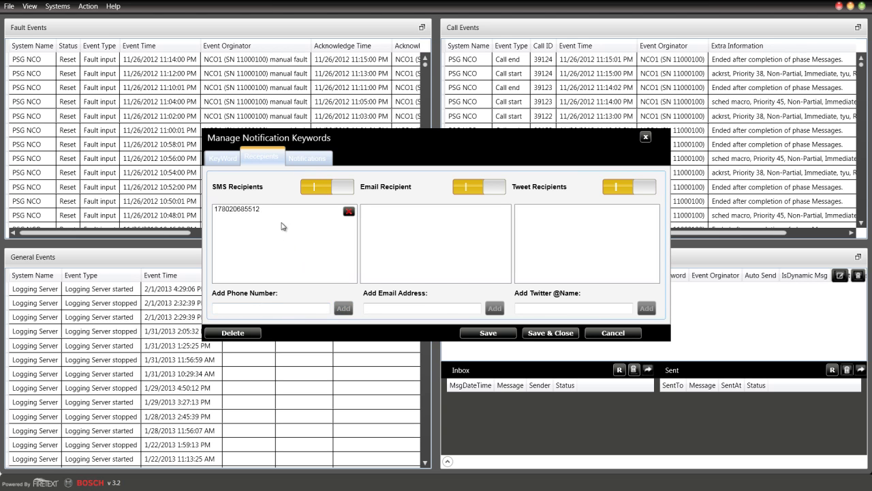
# Add an e-mail address and a Twitter handle to the recipient lists
pyautogui.click(439, 310)
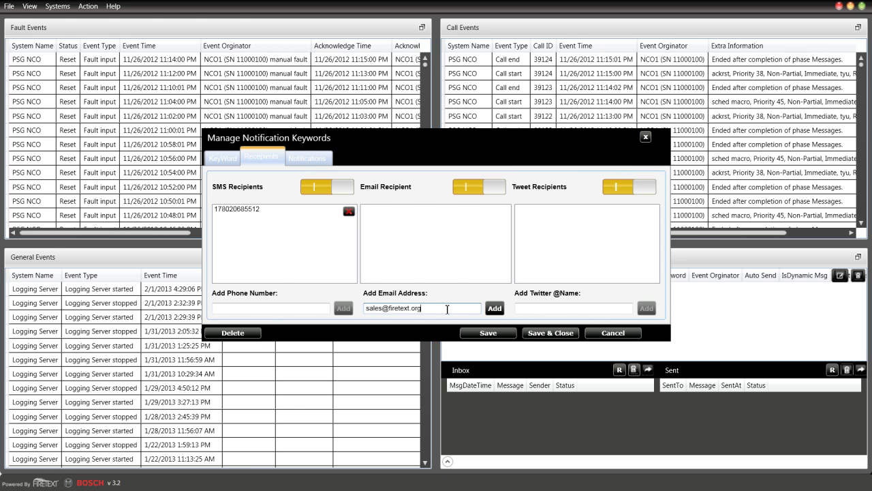
pyautogui.click(495, 308)
pyautogui.click(613, 308)
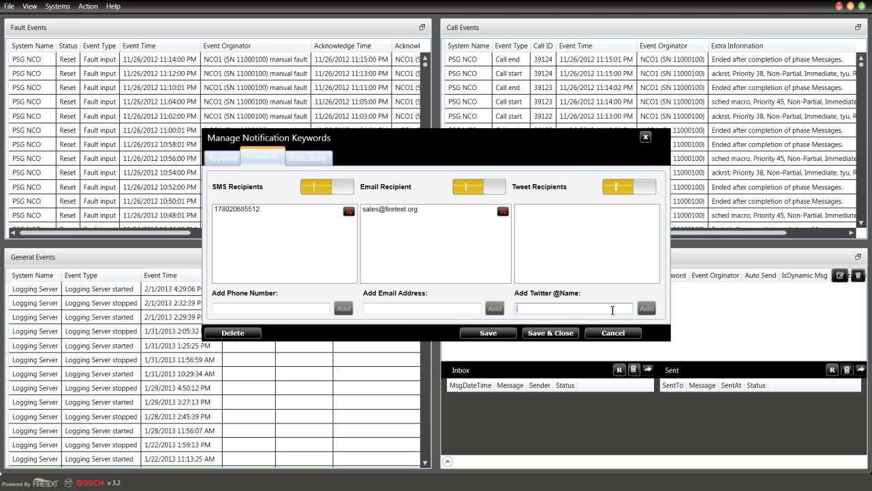
pyautogui.write('@firetext')
pyautogui.click(646, 308)
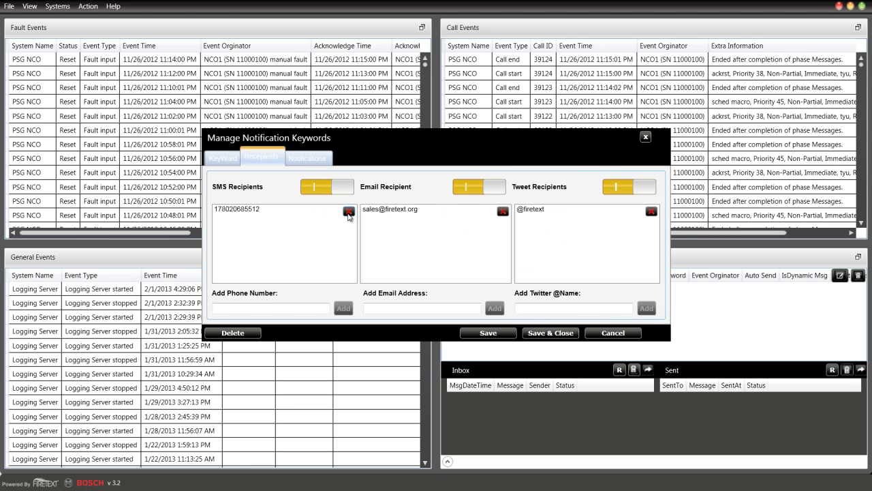
# Check the added SMS, email and Twitter recipient entries
pyautogui.click(254, 211)
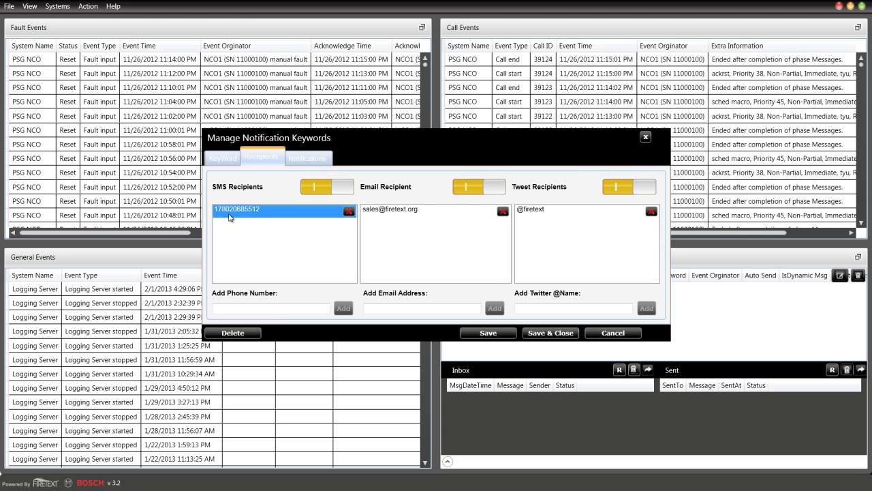
pyautogui.click(426, 215)
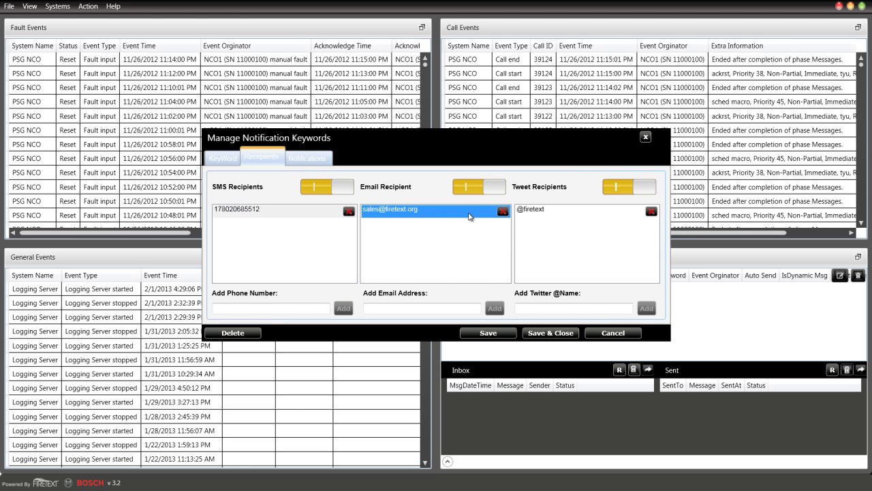
pyautogui.click(588, 216)
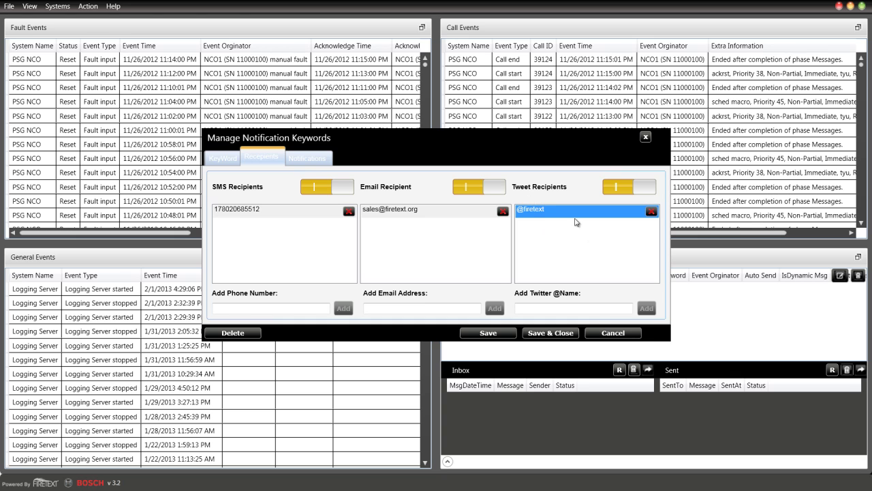
pyautogui.click(317, 159)
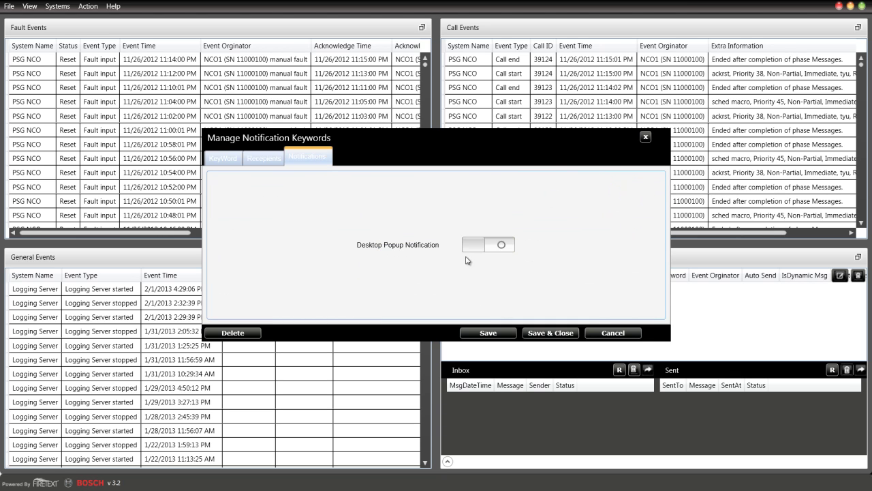
# Enable Desktop Popup Notification and save the Evacuation group
pyautogui.click(500, 247)
pyautogui.click(216, 162)
pyautogui.doubleClick(353, 230)
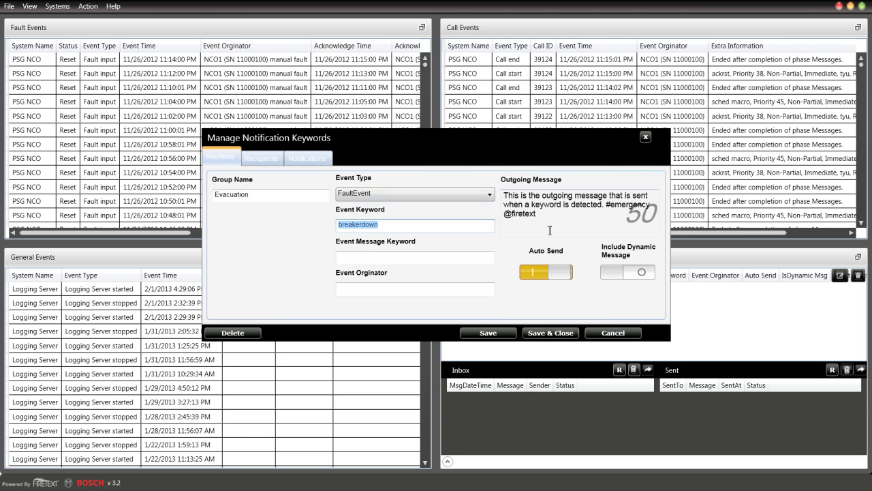
pyautogui.click(490, 338)
# Close the editor, re-save Evacuation, confirm the update, and restore the four-panel layout
pyautogui.click(543, 333)
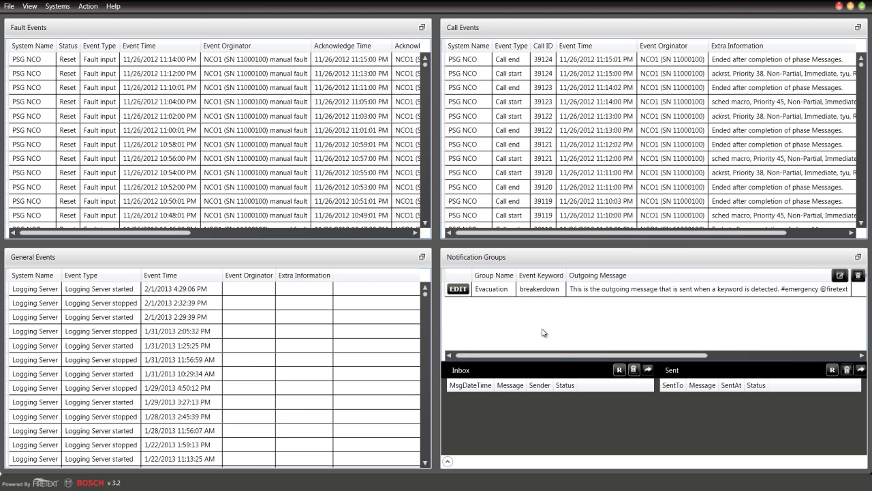
pyautogui.click(481, 288)
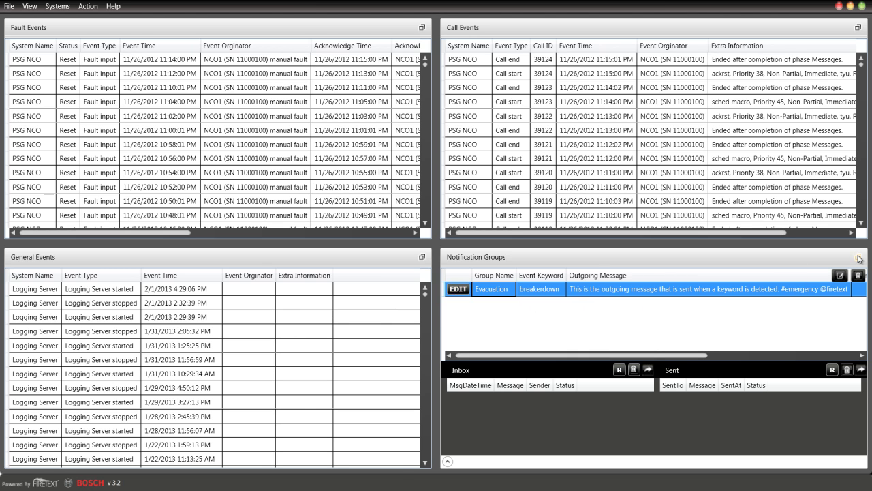
pyautogui.click(858, 258)
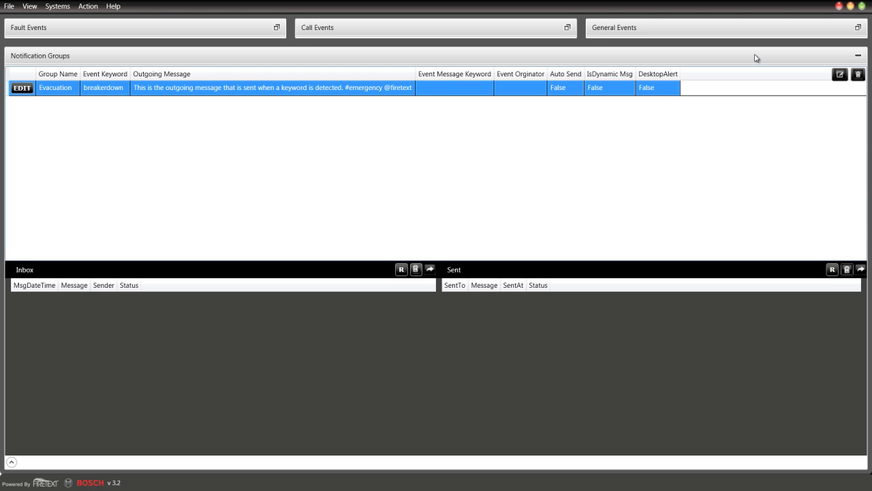
pyautogui.click(20, 89)
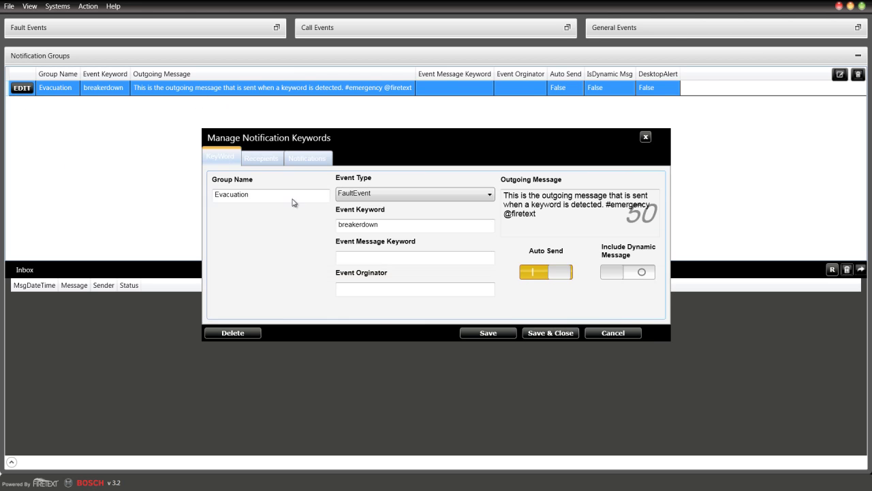
pyautogui.click(551, 332)
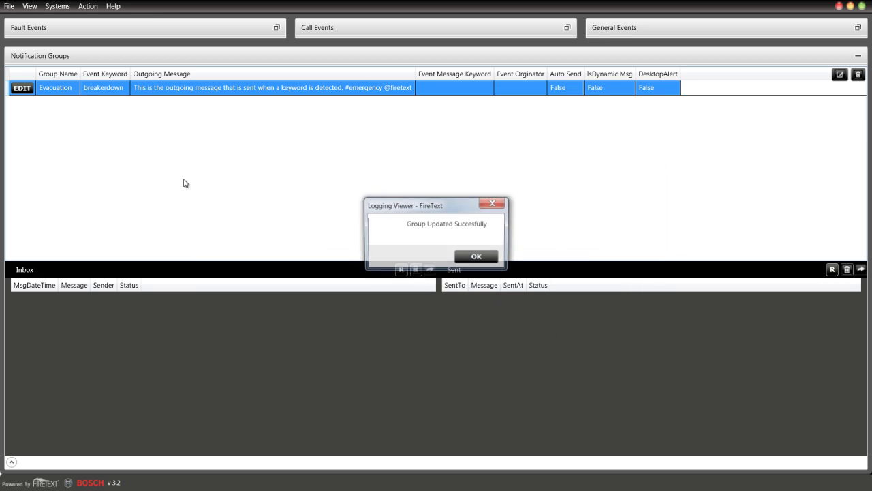
pyautogui.click(492, 259)
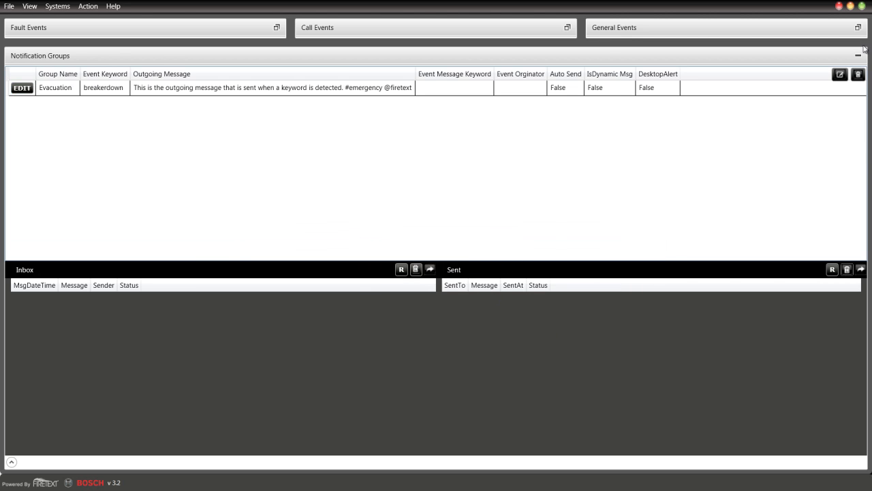
pyautogui.click(859, 56)
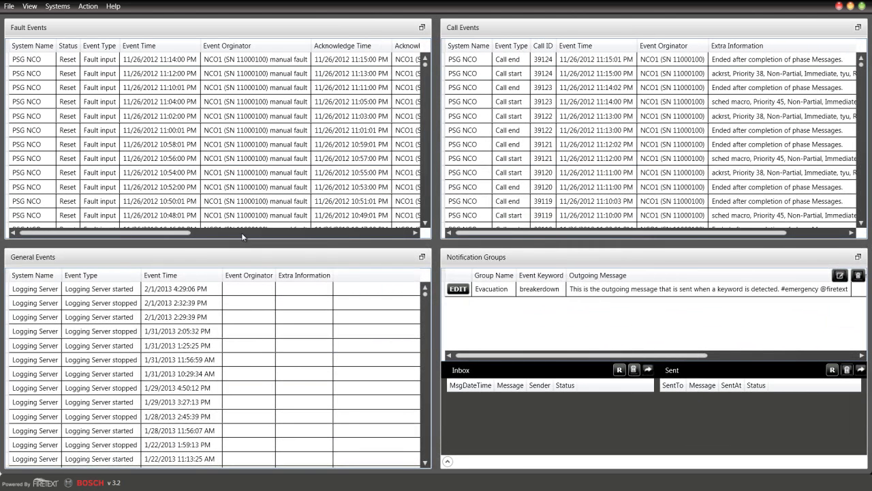
pyautogui.click(164, 73)
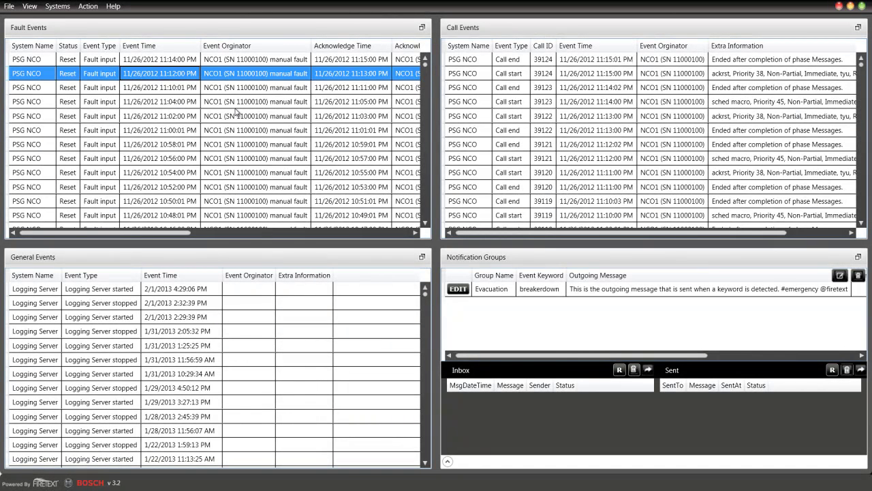
pyautogui.click(586, 290)
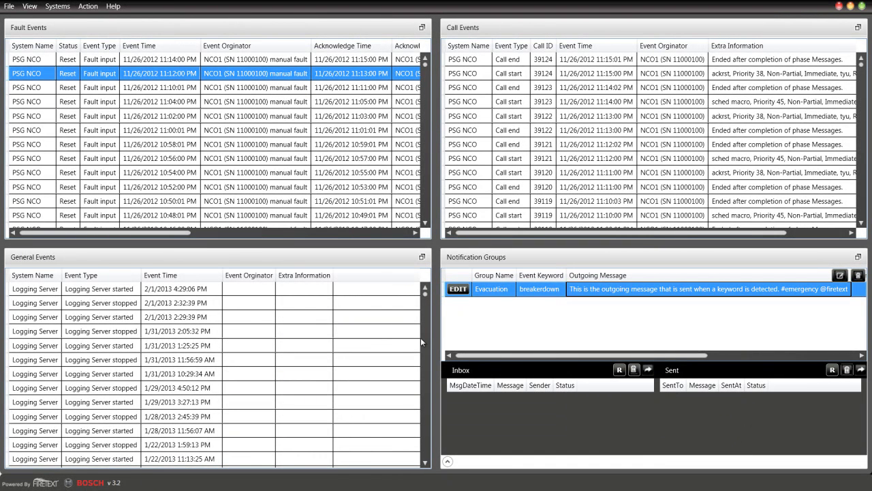
pyautogui.click(58, 6)
pyautogui.click(9, 6)
pyautogui.click(87, 6)
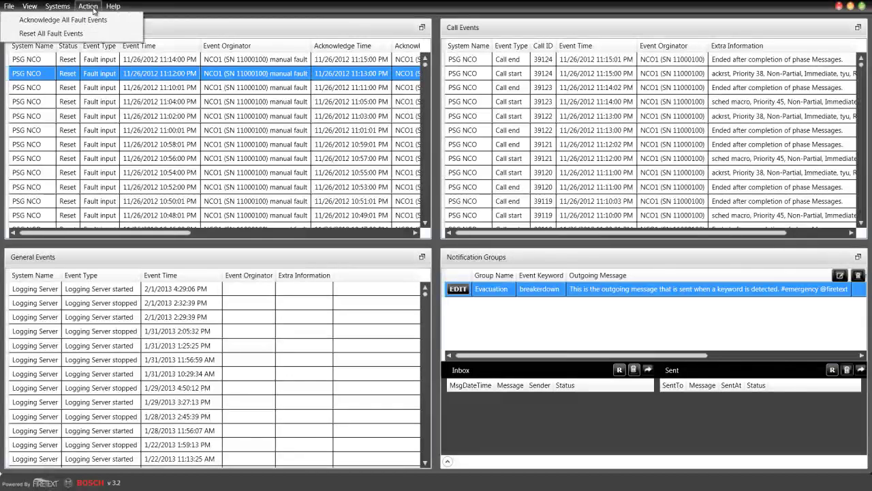
pyautogui.click(87, 7)
pyautogui.click(68, 9)
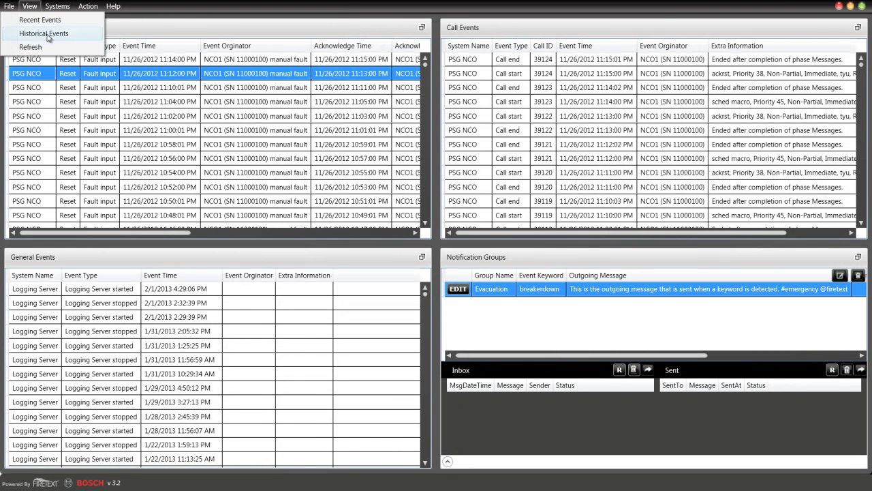
pyautogui.moveTo(7, 7)
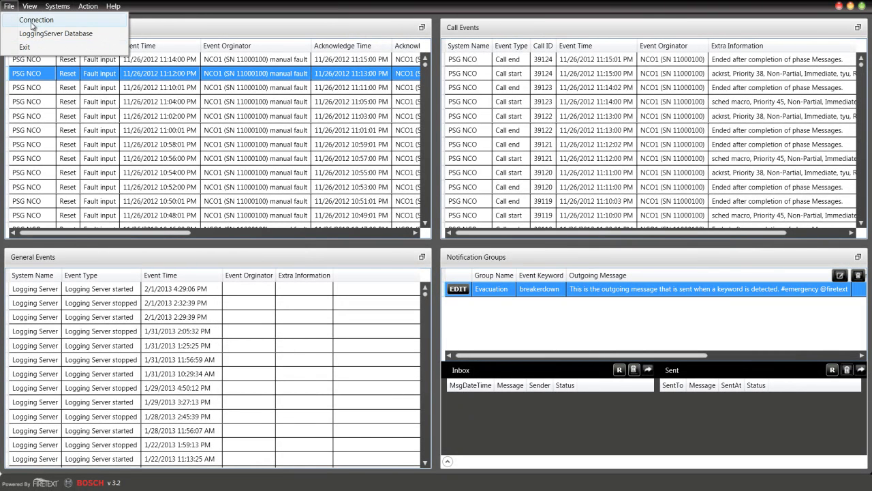
pyautogui.click(113, 6)
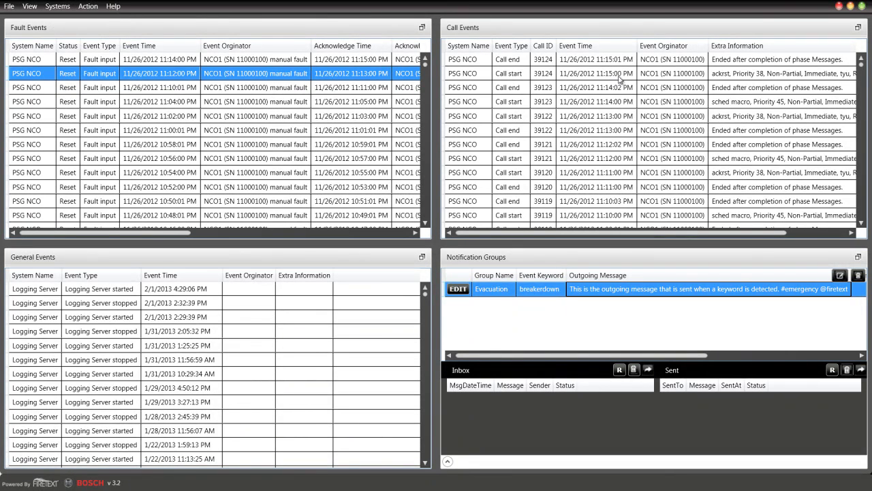